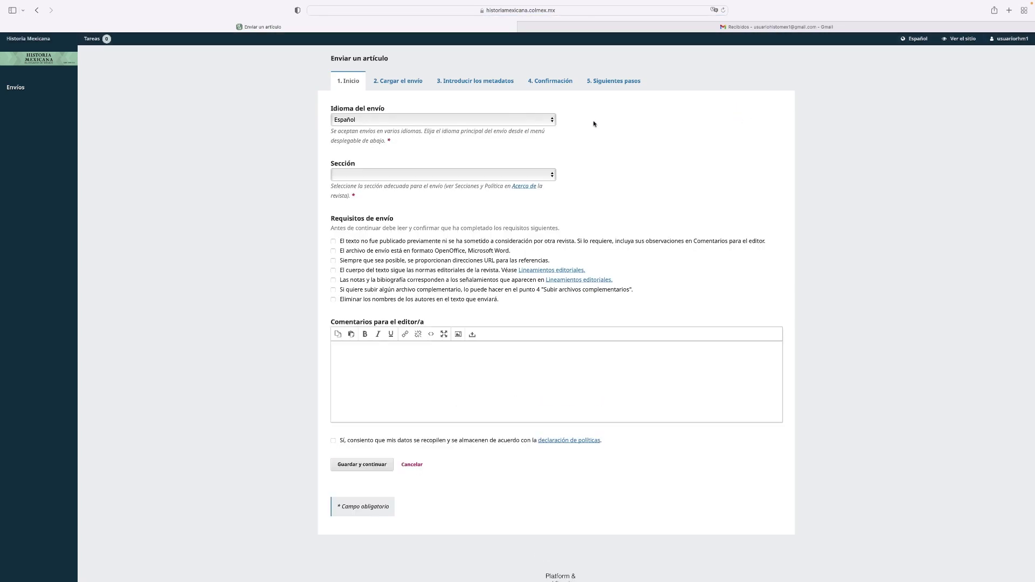
# Step: File the submission under the Artículos section and tick every submission requirement checkbox
pyautogui.click(539, 178)
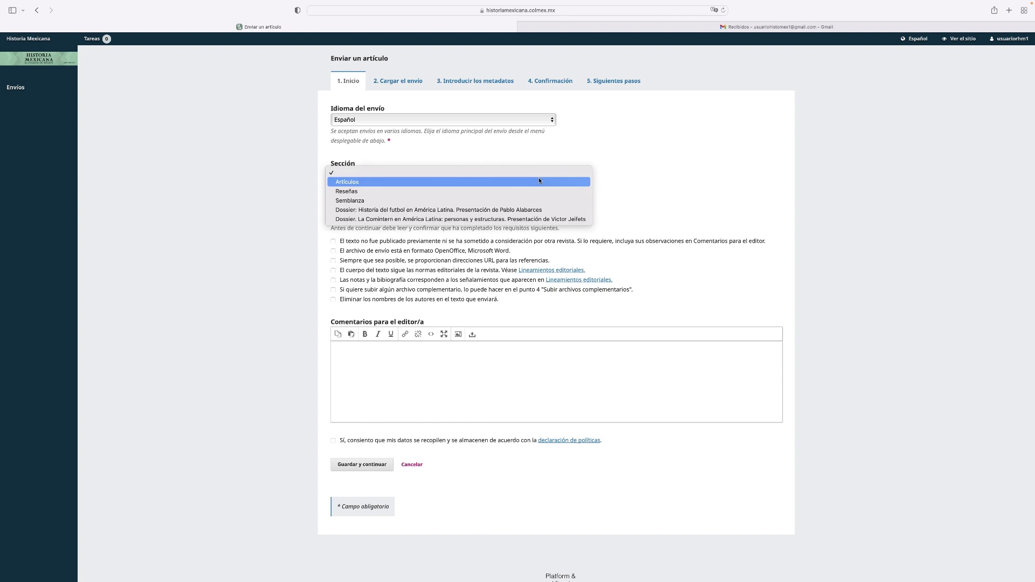
pyautogui.click(539, 183)
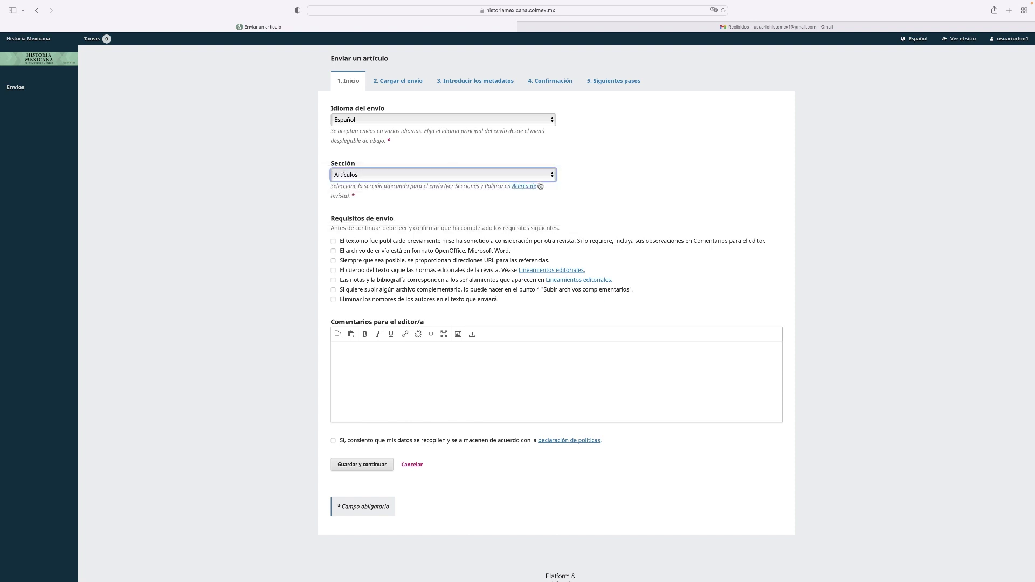
pyautogui.click(334, 241)
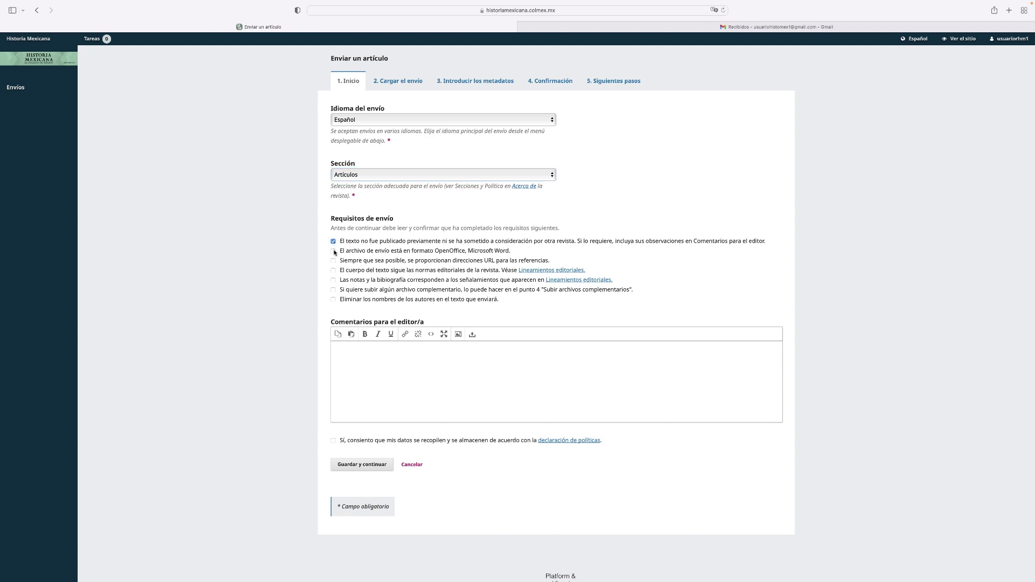
pyautogui.click(333, 251)
pyautogui.click(334, 260)
pyautogui.scroll(-1, 335, 265)
pyautogui.click(333, 268)
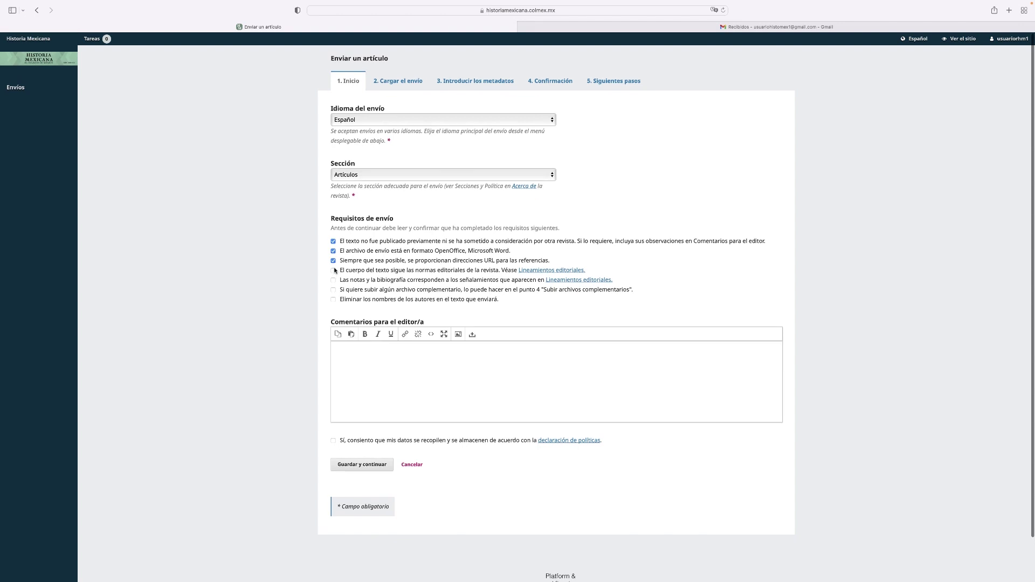
pyautogui.scroll(1, 334, 279)
pyautogui.click(334, 281)
pyautogui.scroll(-1, 334, 291)
pyautogui.click(334, 293)
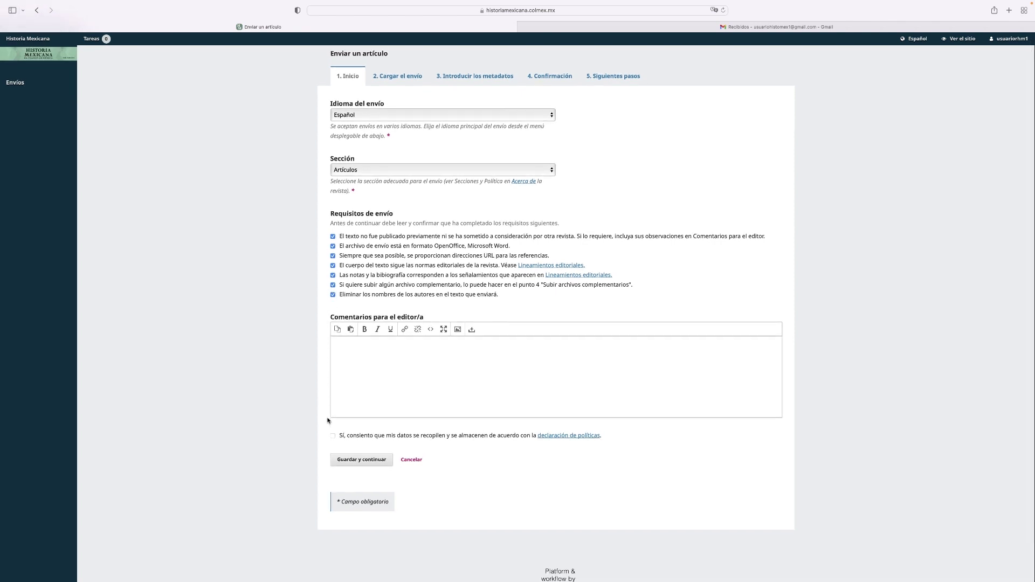
# Step: Accept the data-storage privacy consent and save the first submission step
pyautogui.scroll(1, 333, 437)
pyautogui.click(332, 437)
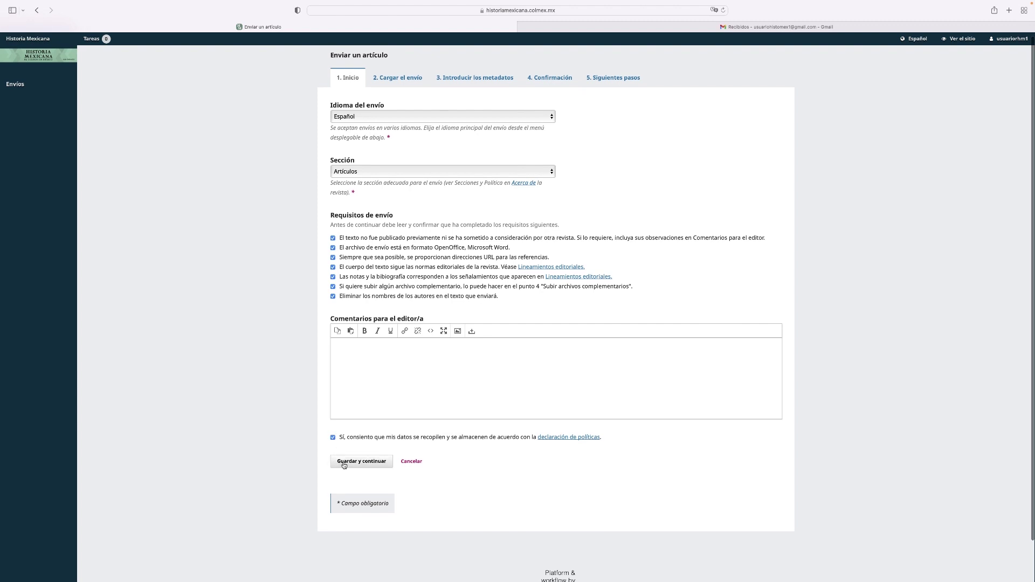
pyautogui.click(344, 463)
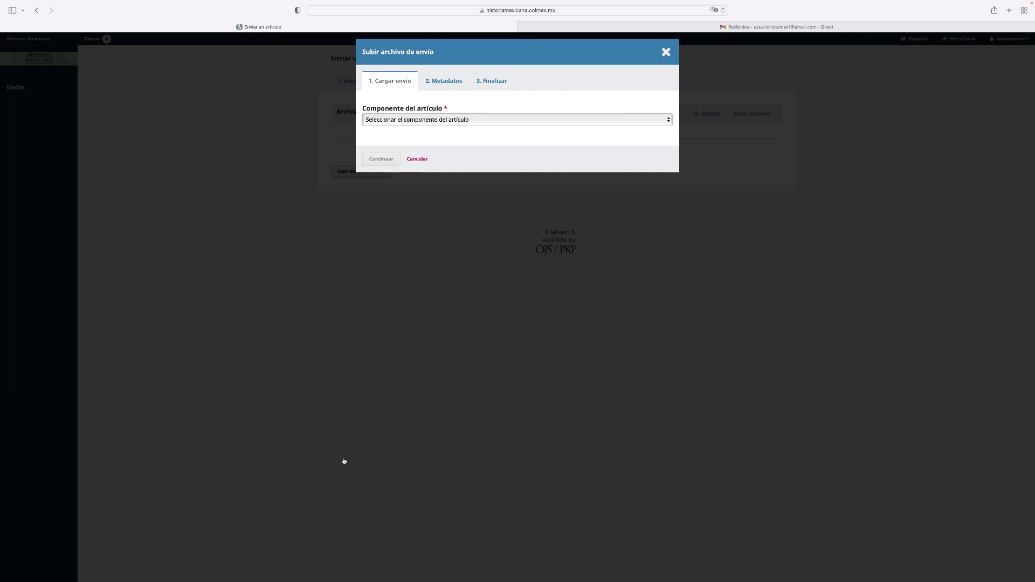
# Step: Upload HM- Artículo 1.pdf as the Artículo component and complete the file wizard
pyautogui.click(484, 122)
pyautogui.click(481, 128)
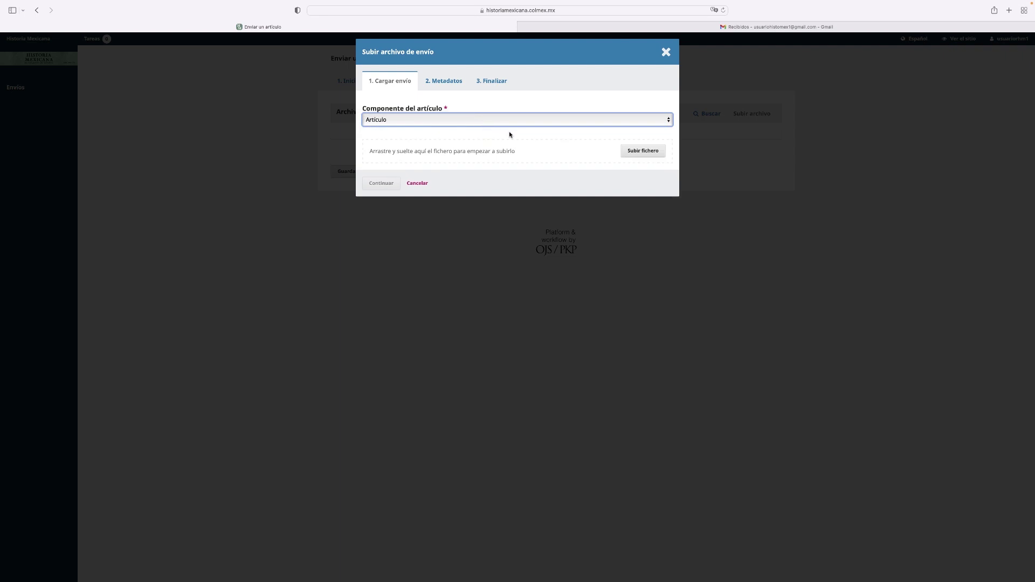
pyautogui.click(633, 153)
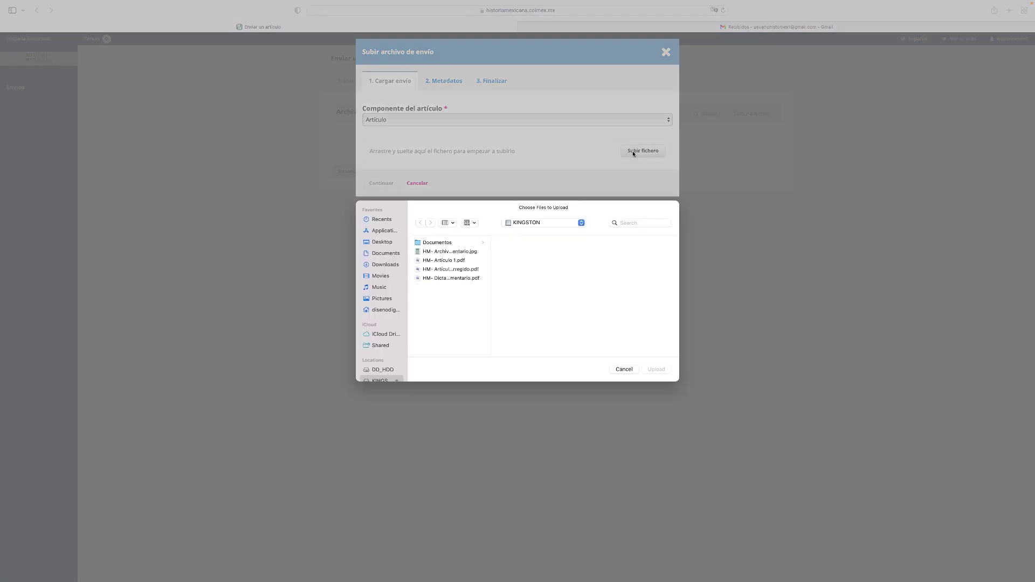
pyautogui.click(459, 264)
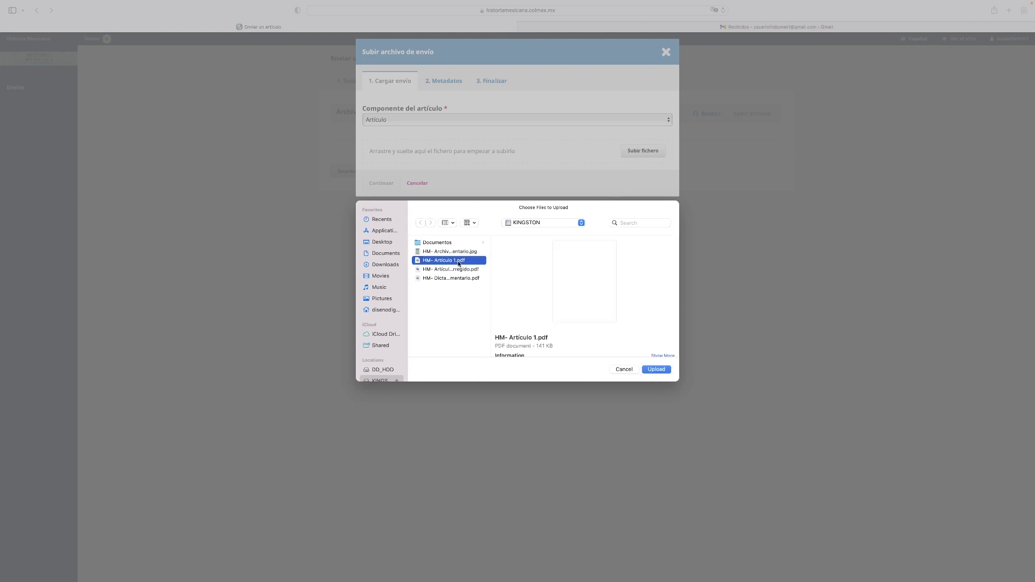
pyautogui.click(651, 370)
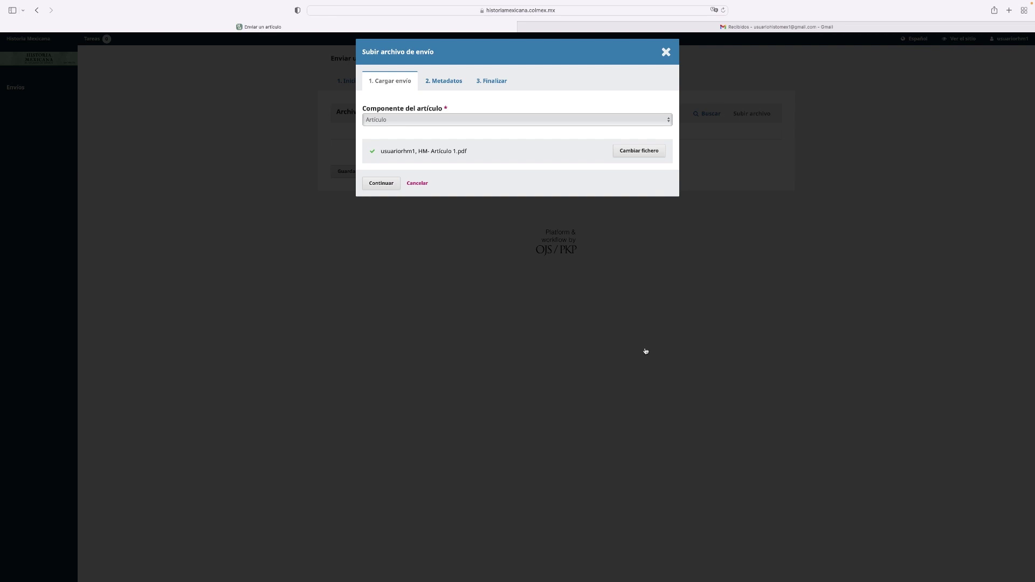
pyautogui.click(387, 184)
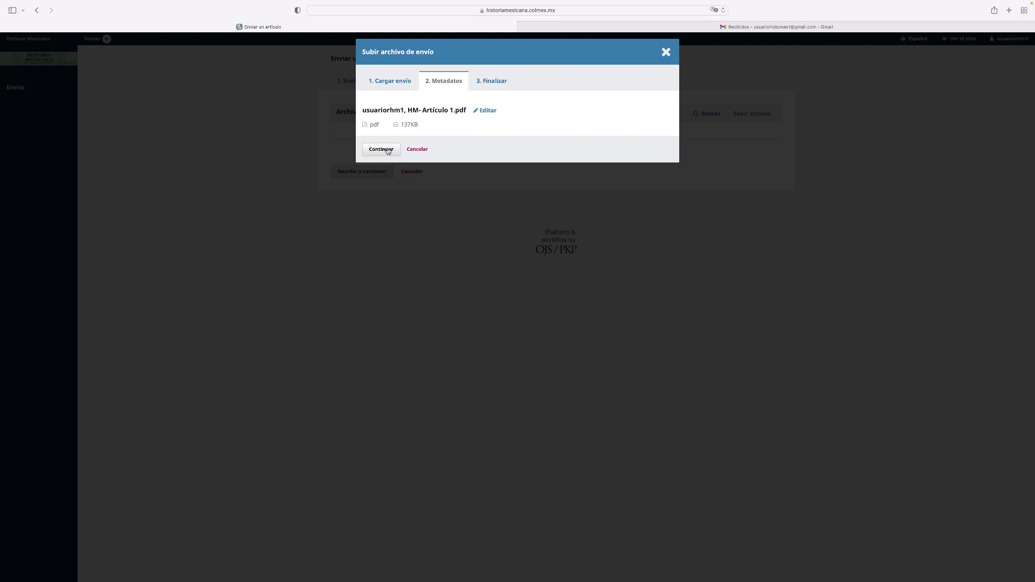
pyautogui.click(388, 150)
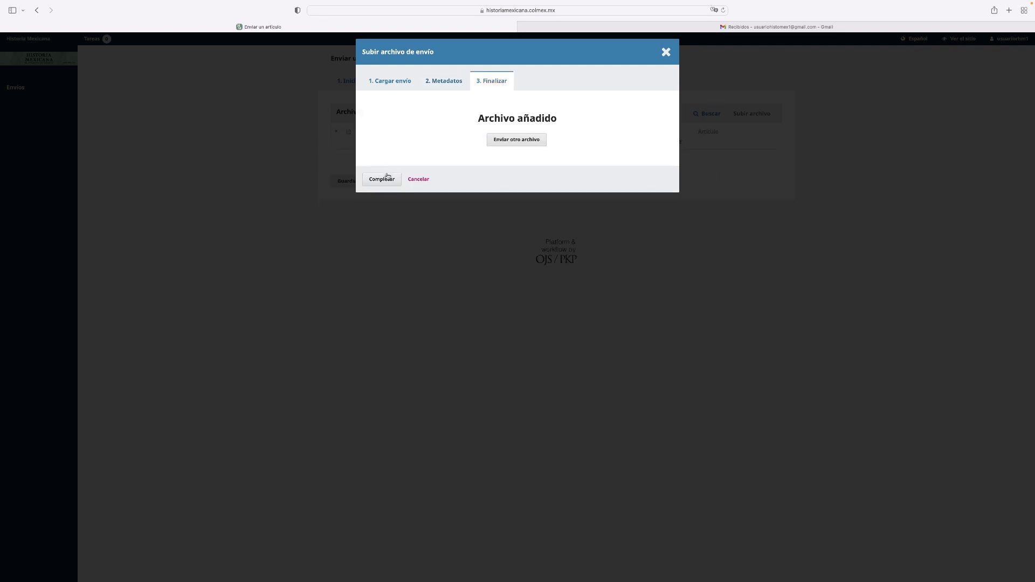
pyautogui.click(387, 178)
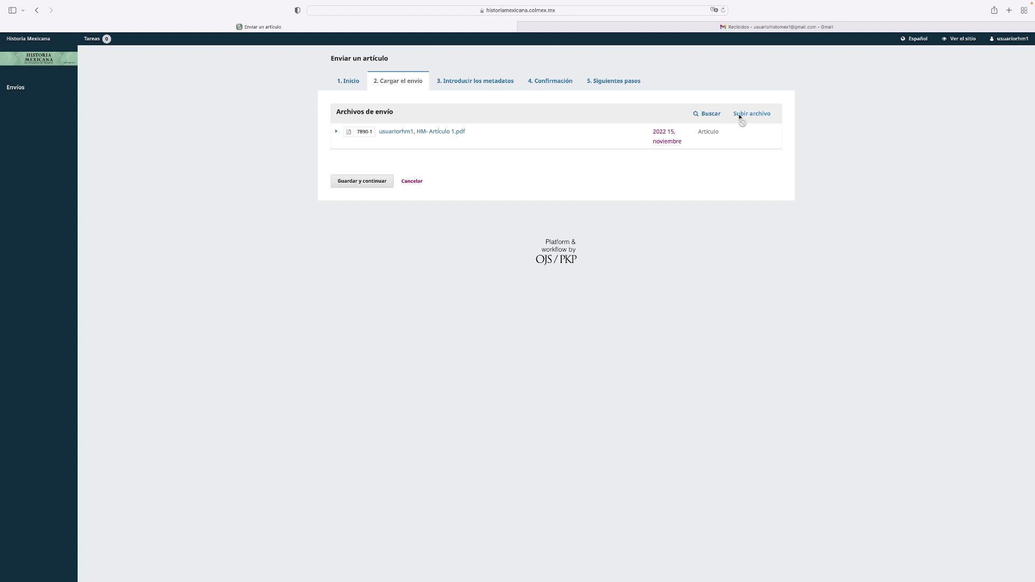
# Step: Add HM- Archivo complementario.jpg as Archivos complementarios, then save the files step
pyautogui.click(739, 114)
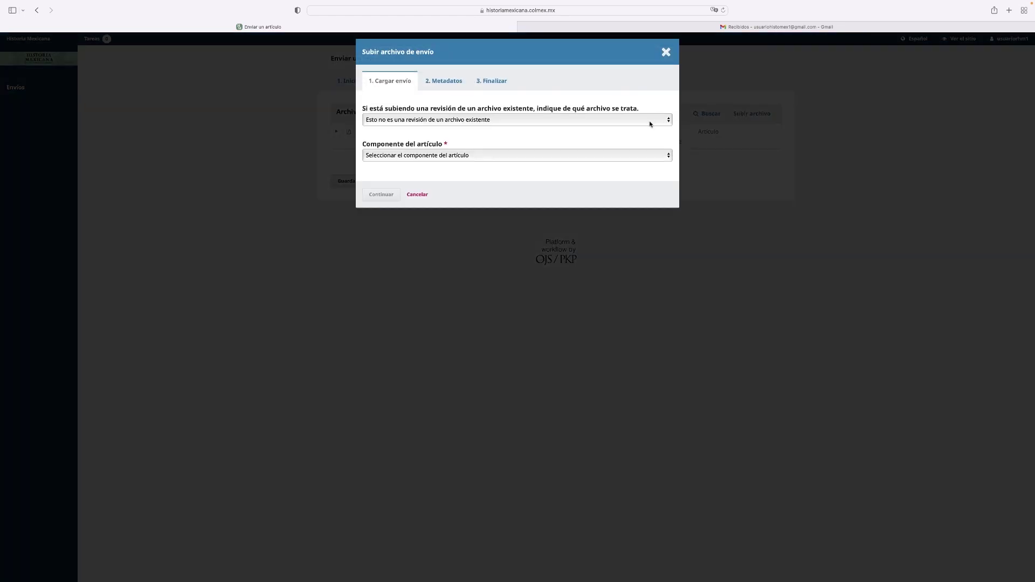
pyautogui.click(647, 155)
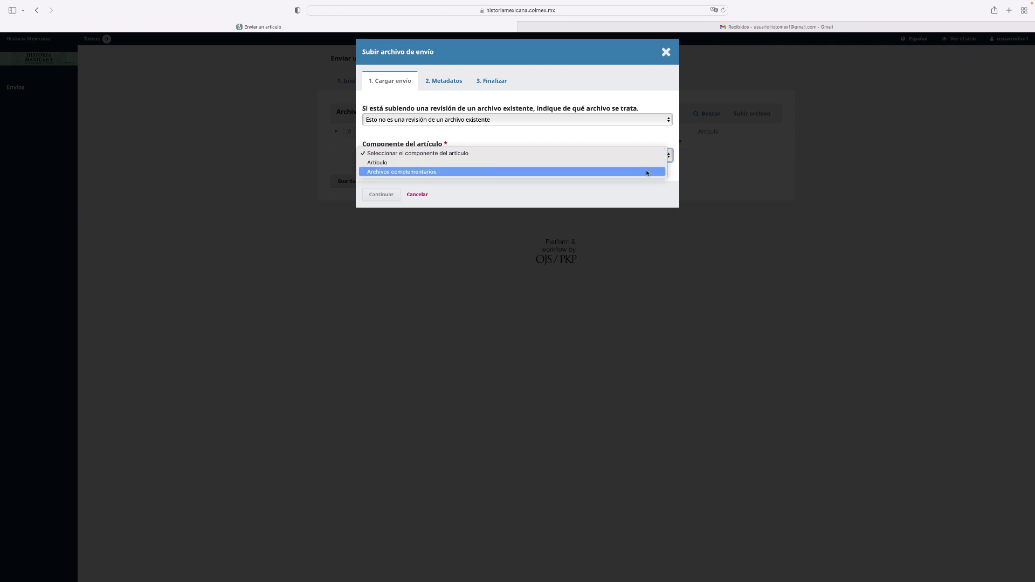
pyautogui.click(646, 171)
pyautogui.click(644, 187)
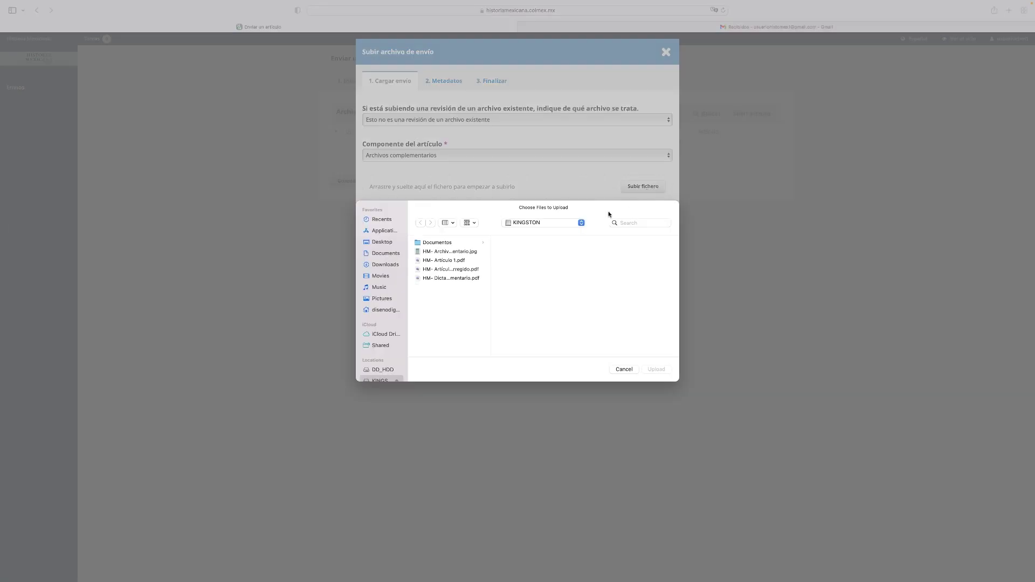
pyautogui.click(474, 252)
pyautogui.click(648, 370)
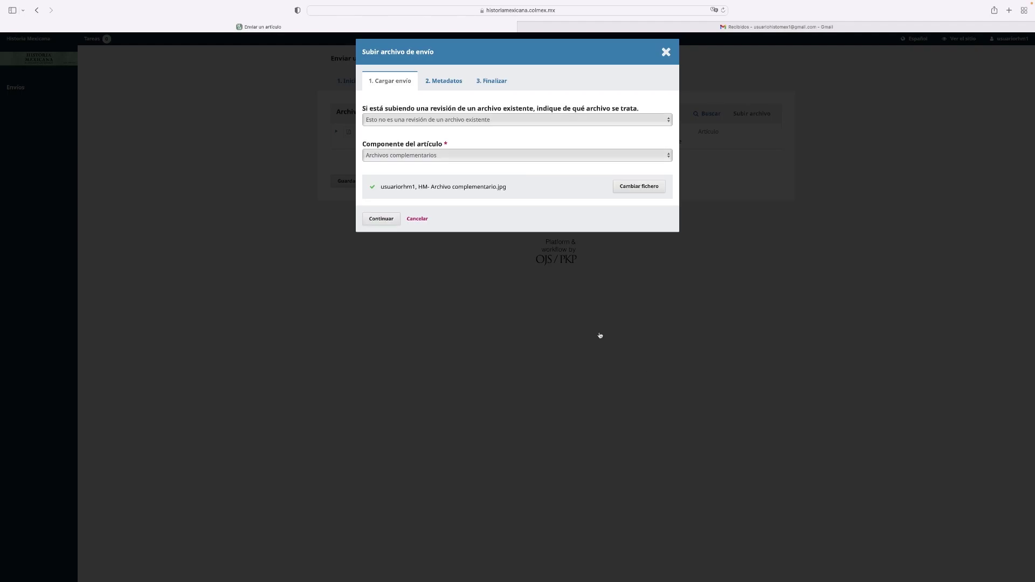
pyautogui.click(389, 219)
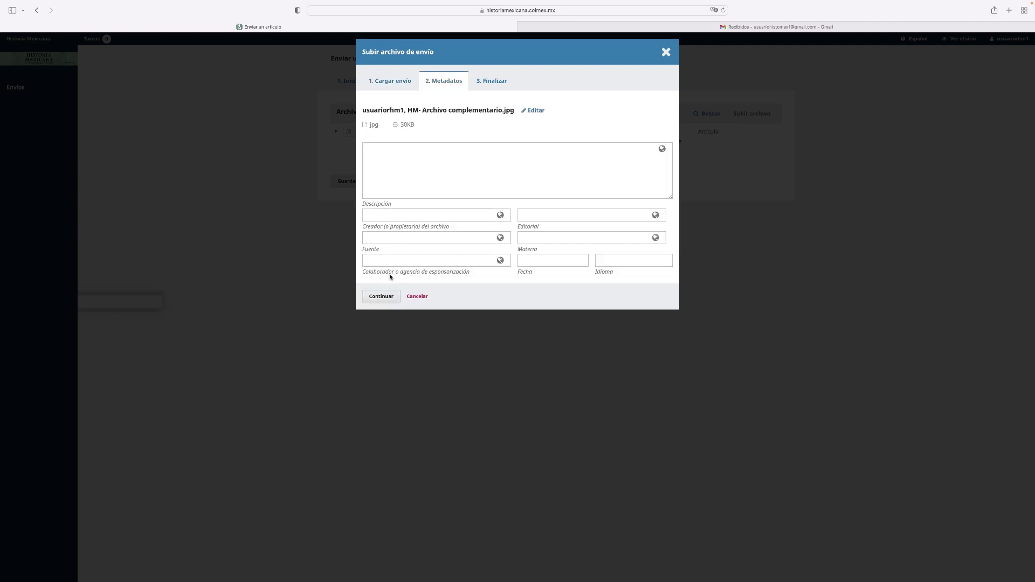
pyautogui.click(383, 296)
pyautogui.click(382, 179)
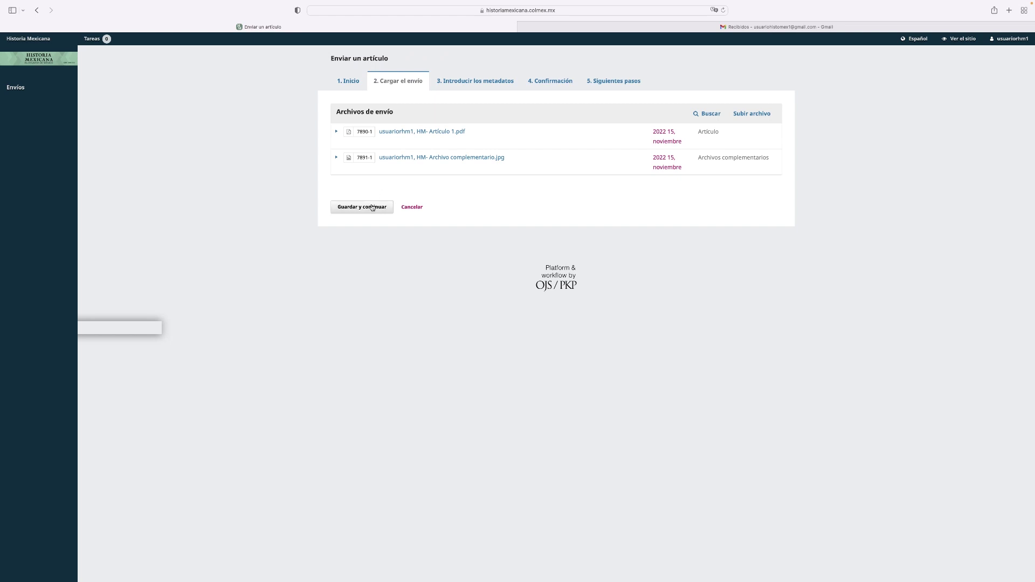
pyautogui.click(372, 207)
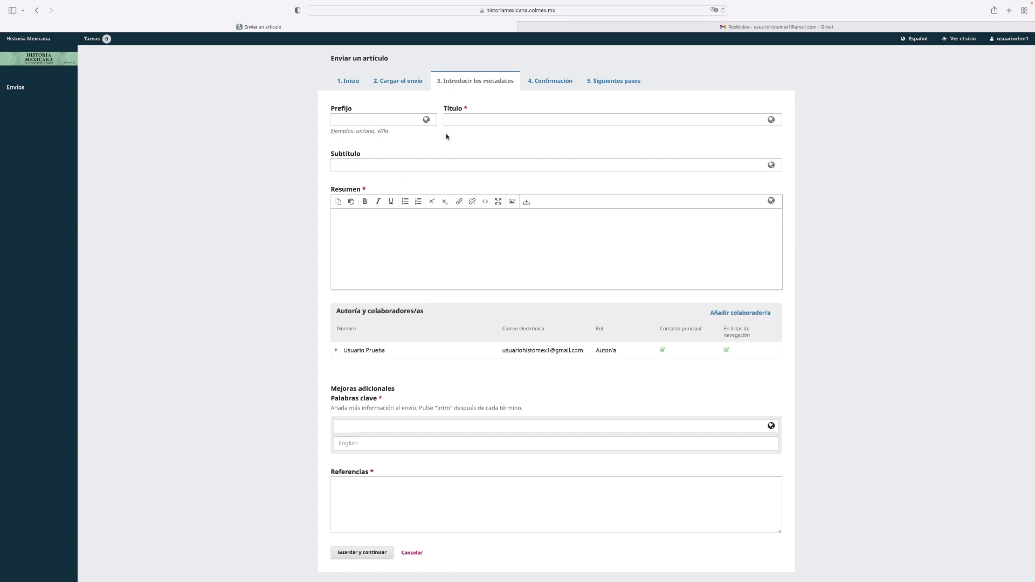
# Step: Enter title 'Artículo de prueba' and abstract 'Resumen', then open the Añadir colaborador/a form
pyautogui.click(452, 119)
pyautogui.write('Art')
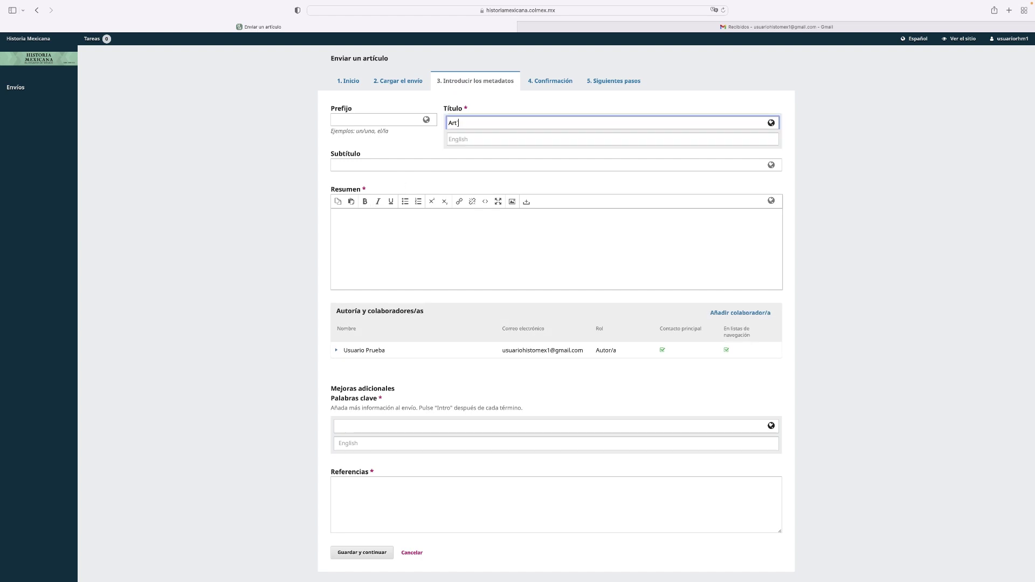
pyautogui.write('ículo de prueba')
pyautogui.click(407, 214)
pyautogui.write('Resumen')
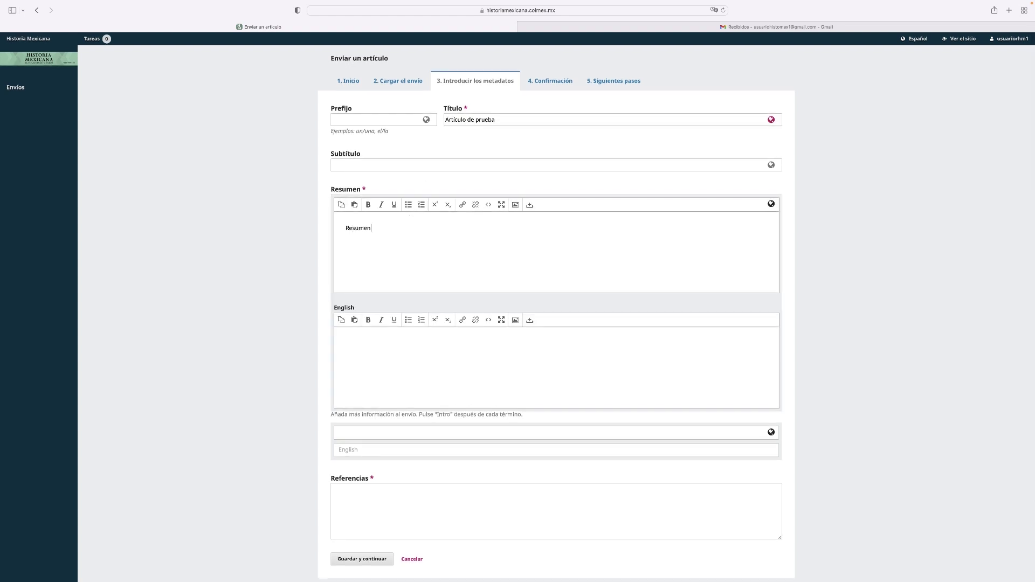
pyautogui.click(791, 340)
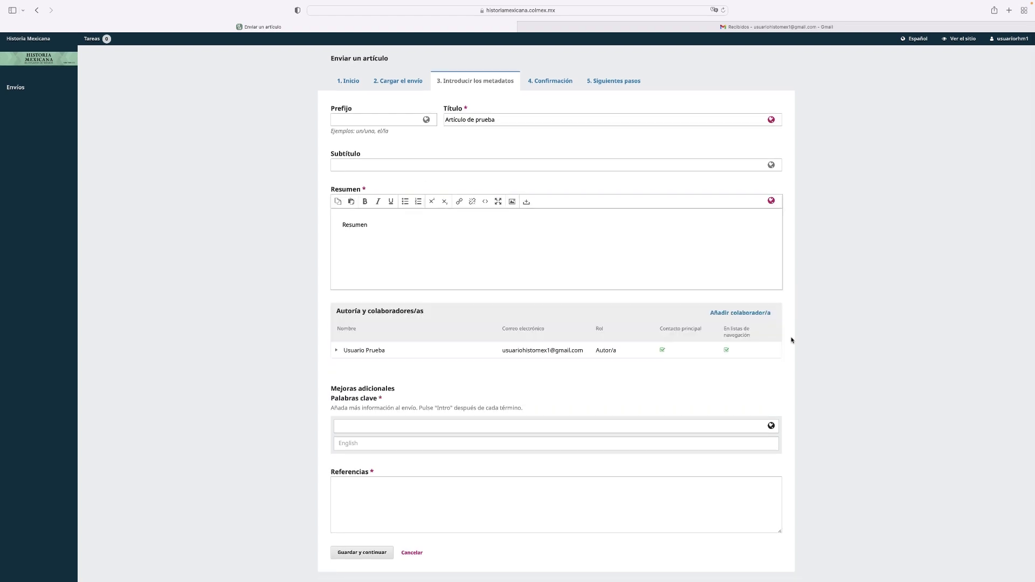
pyautogui.click(336, 352)
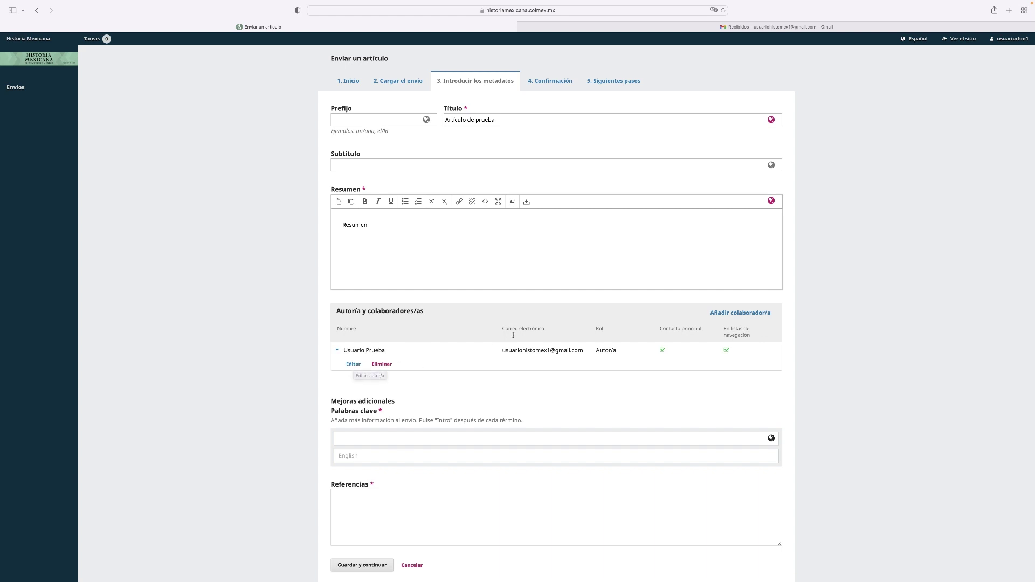
pyautogui.click(726, 314)
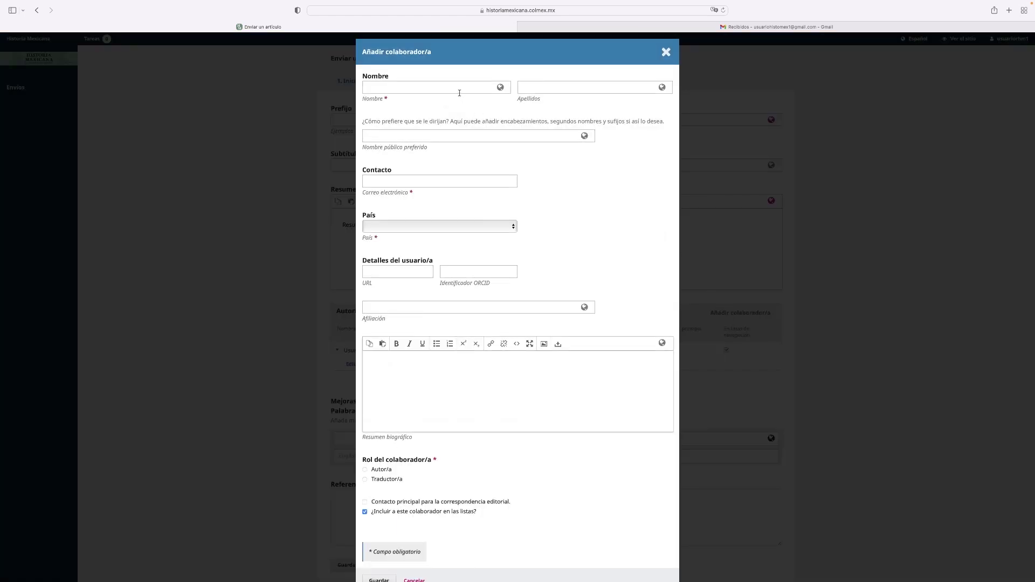
# Step: Add a co-author with first name, surname and e-mail, country México and role Autor/a
pyautogui.click(458, 89)
pyautogui.write('Usuario')
pyautogui.press('Tab')
pyautogui.write('P')
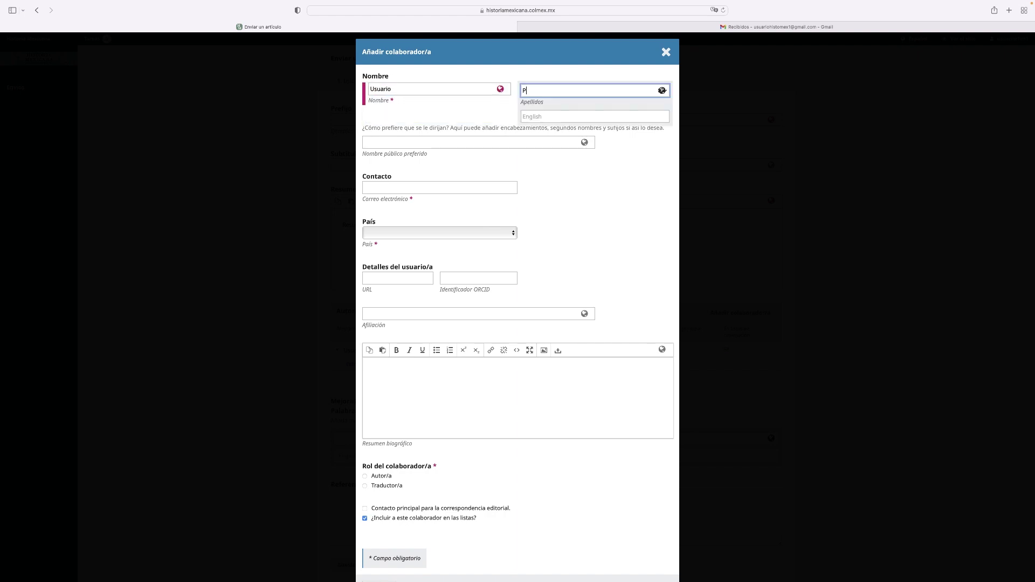
pyautogui.write('rueba 2')
pyautogui.click(462, 186)
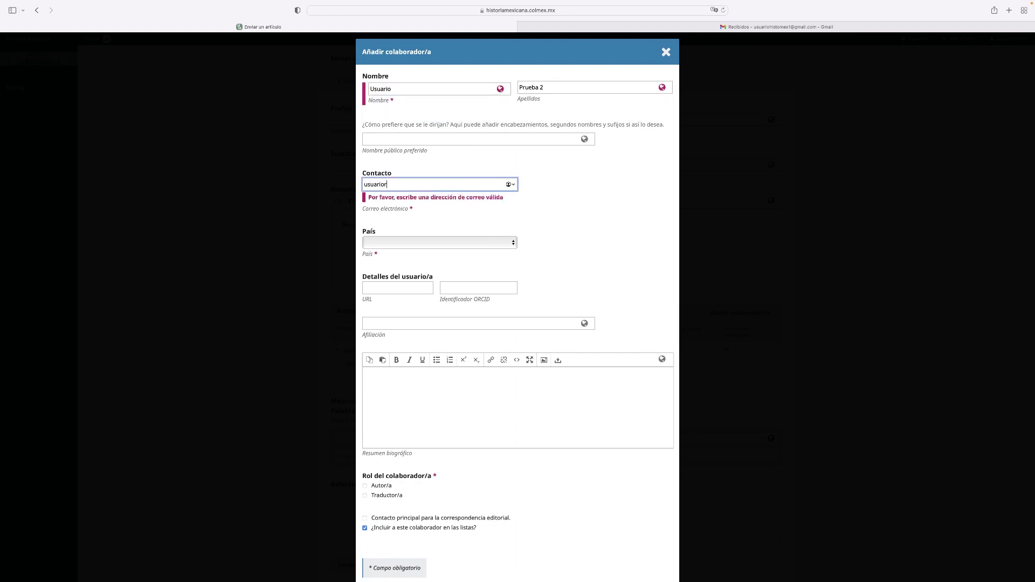
pyautogui.click(455, 232)
pyautogui.click(408, 565)
pyautogui.click(377, 476)
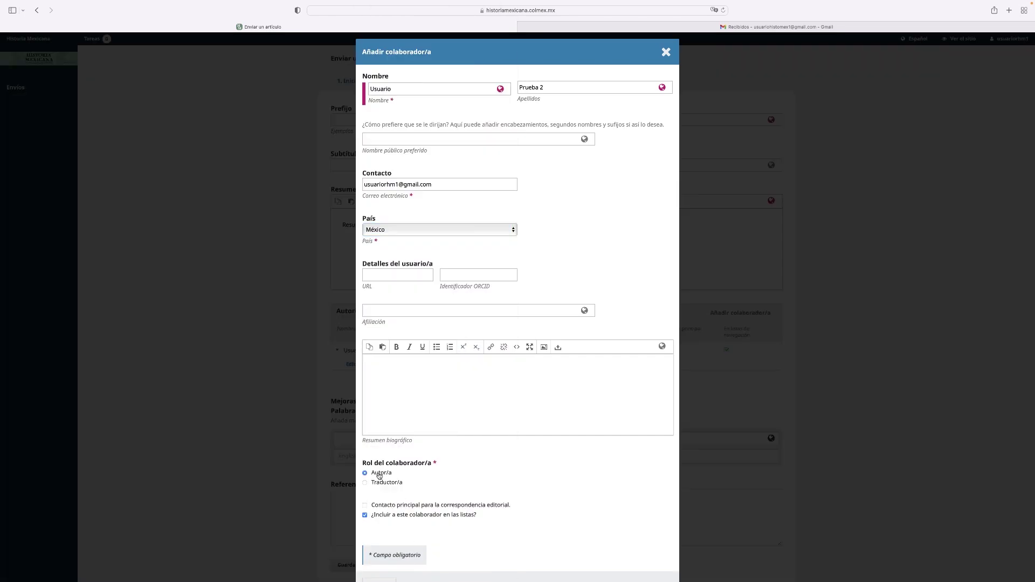
pyautogui.scroll(-1, 483, 498)
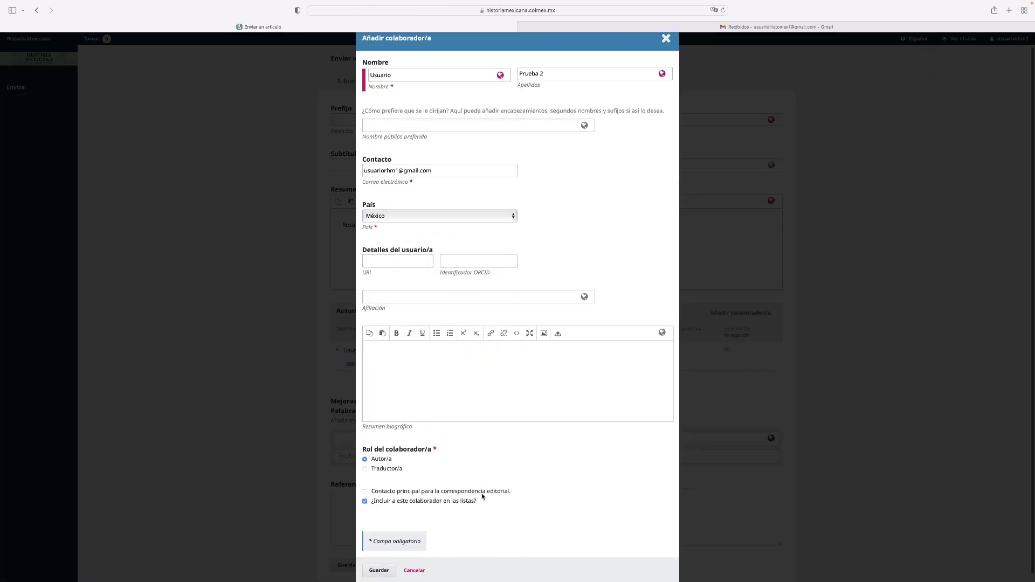
pyautogui.click(380, 564)
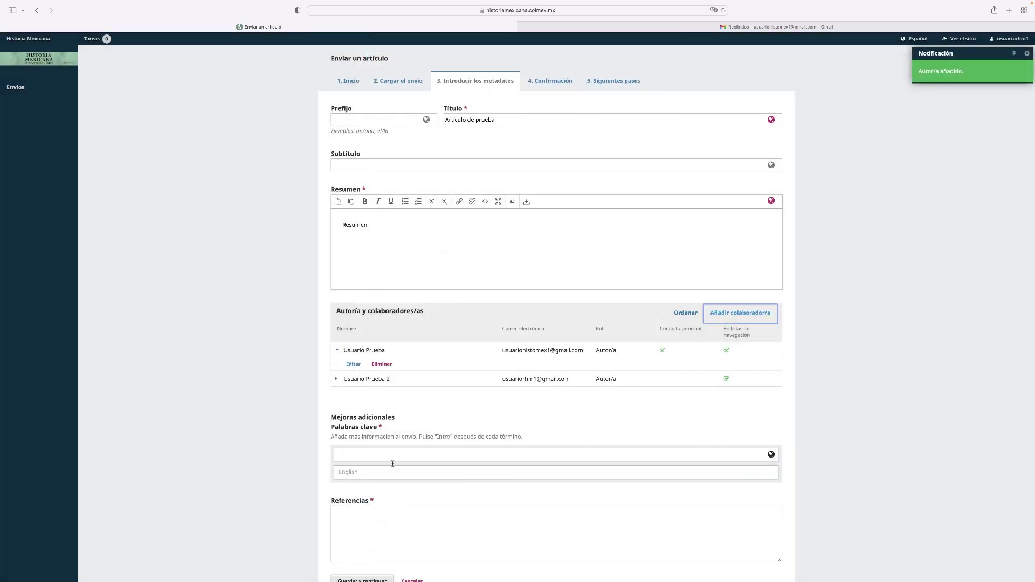
# Step: Add the keywords 'Palabra clave 1' and 'palabra clave 2'
pyautogui.click(391, 453)
pyautogui.write('Pal')
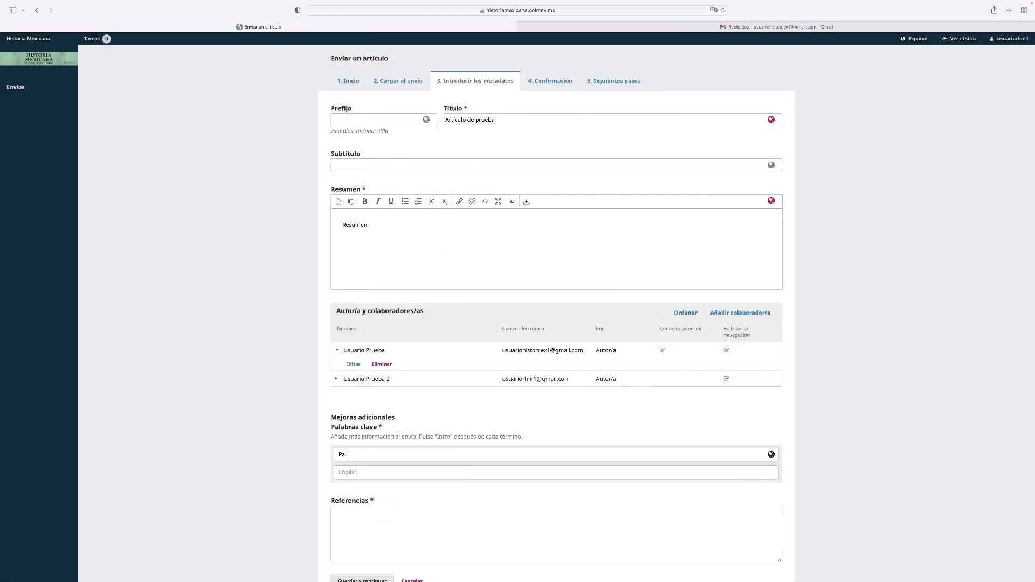
pyautogui.write('abra clave 1')
pyautogui.press('Return')
pyautogui.write('palabra clave 2')
pyautogui.press('Return')
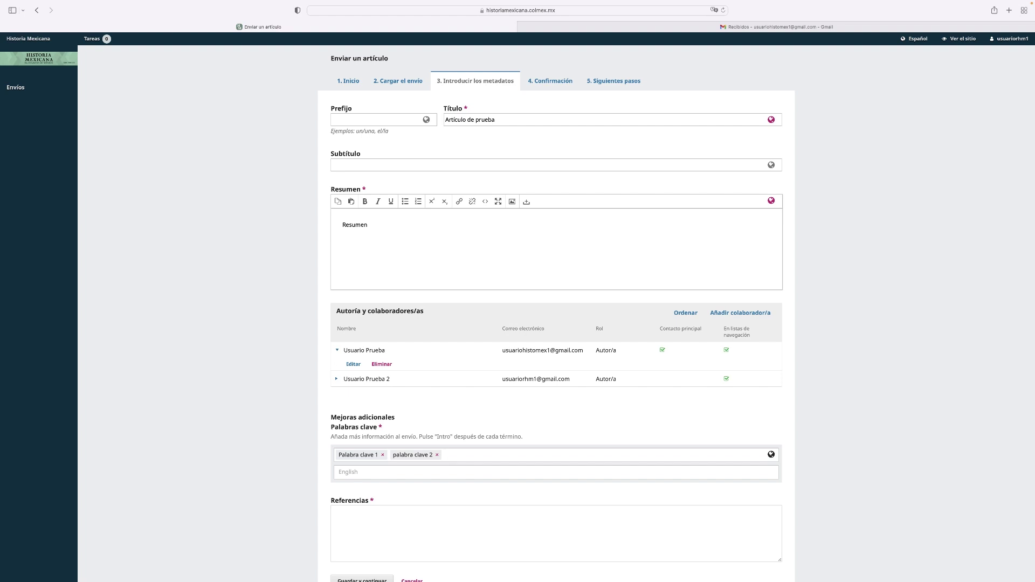
pyautogui.hscroll(-1, 384, 507)
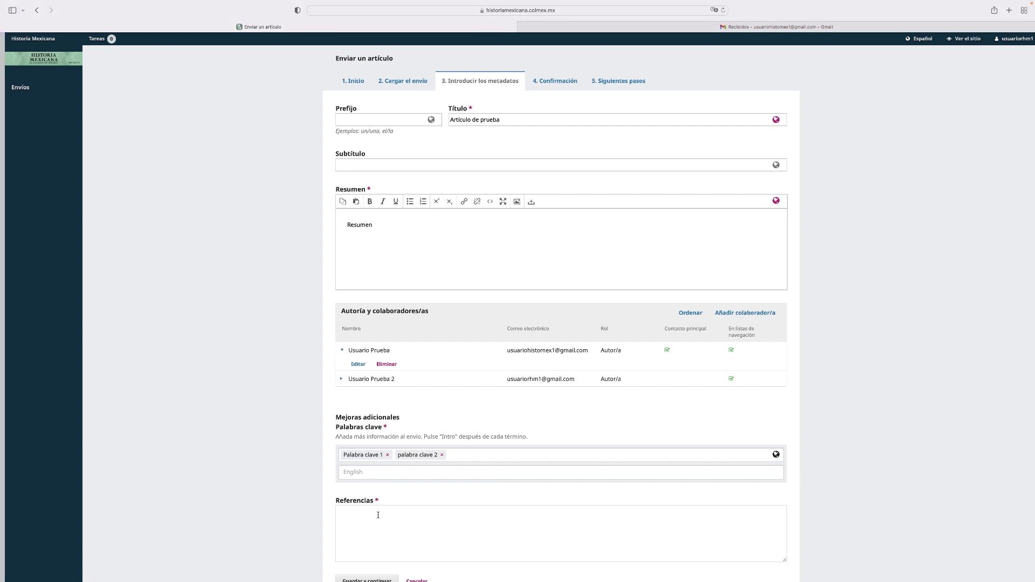
pyautogui.hscroll(1, 378, 515)
# Step: Enter the references 'Referencia 1', 'Referencia 2' and 'Referencia 3' on separate lines
pyautogui.click(378, 514)
pyautogui.write('Refer')
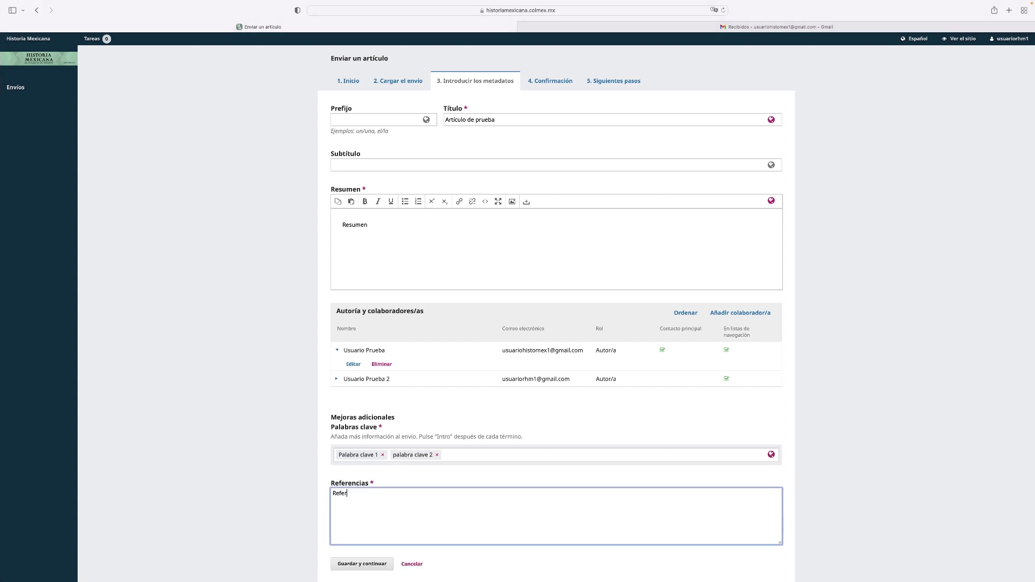
pyautogui.write('encia 1')
pyautogui.press('Return')
pyautogui.press('Return')
pyautogui.write('Referencia 2')
pyautogui.press('Return')
pyautogui.press('Return')
pyautogui.write('Referencia 3')
# Step: Save the metadata, finalize the submission and confirm sending it to Historia Mexicana
pyautogui.click(363, 565)
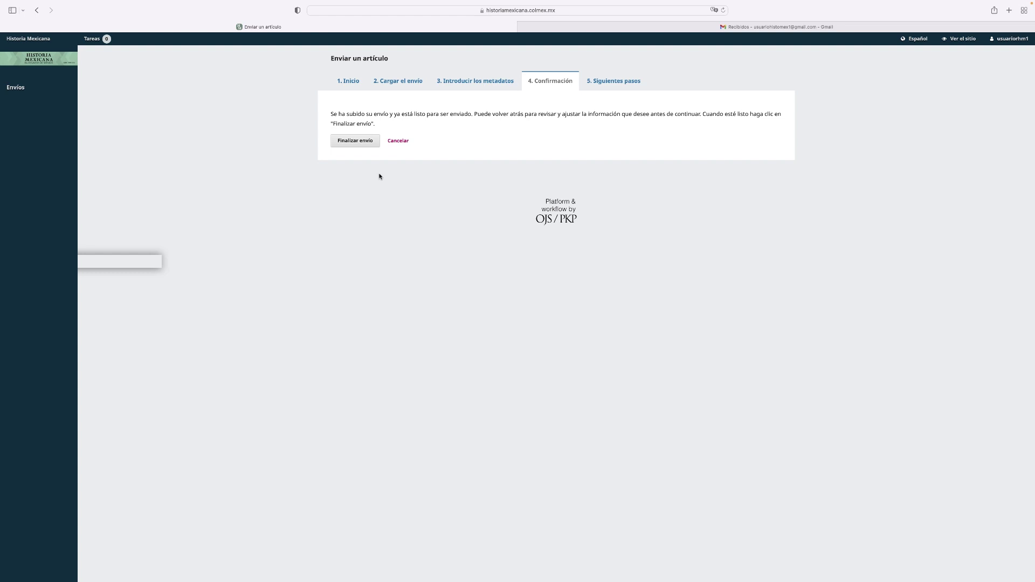
pyautogui.click(363, 141)
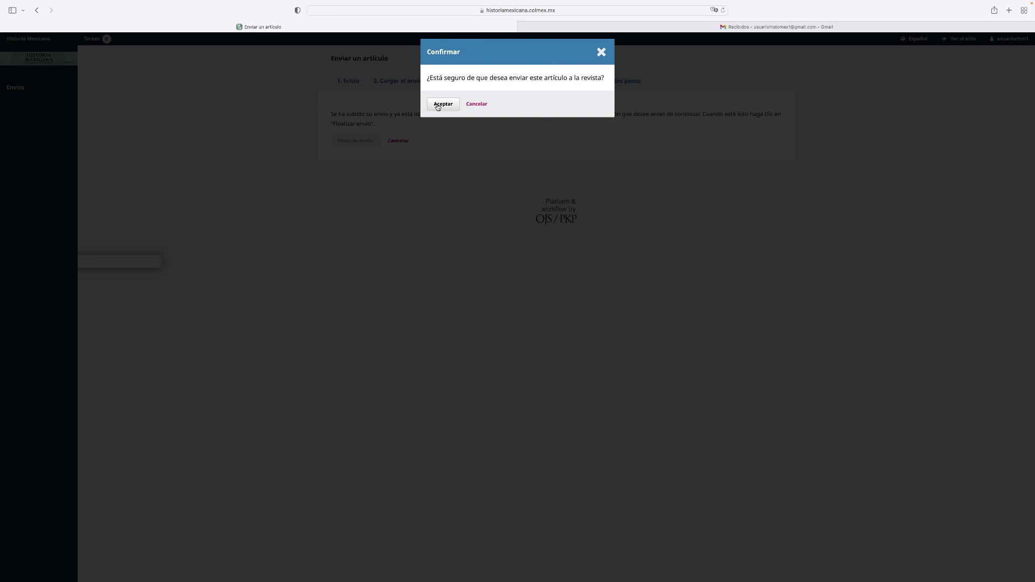
pyautogui.click(437, 105)
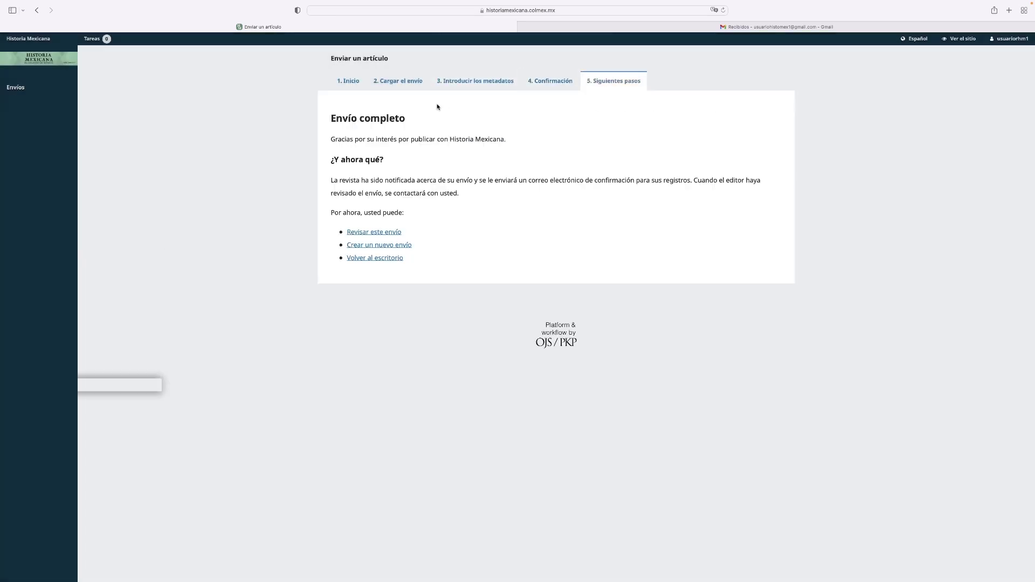
# Step: In Gmail, read the acknowledgement and the '[HM] [HM] Dictamen' message recommending Publicable con modificaciones
pyautogui.click(811, 27)
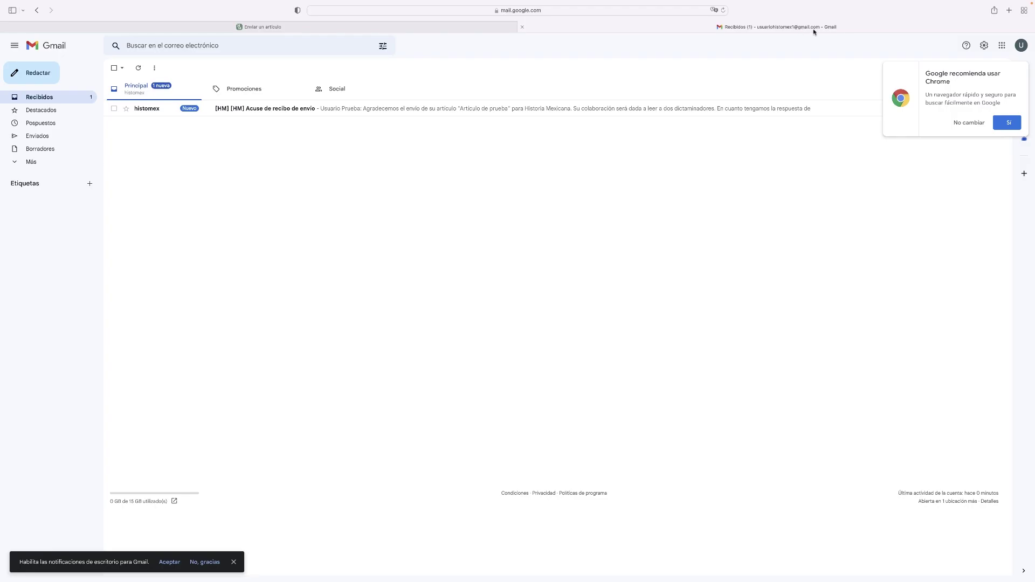
pyautogui.click(453, 110)
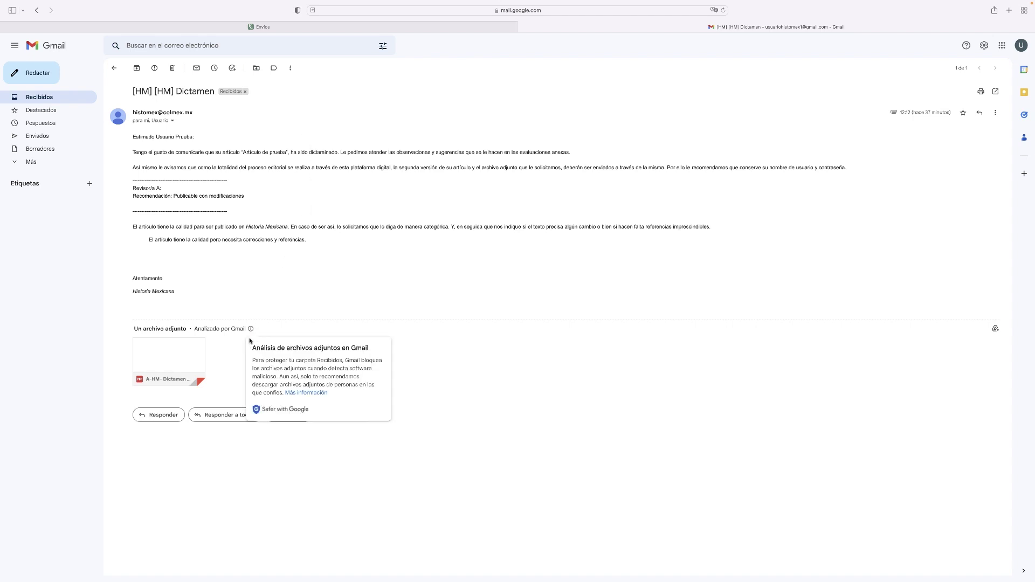
pyautogui.moveTo(201, 357)
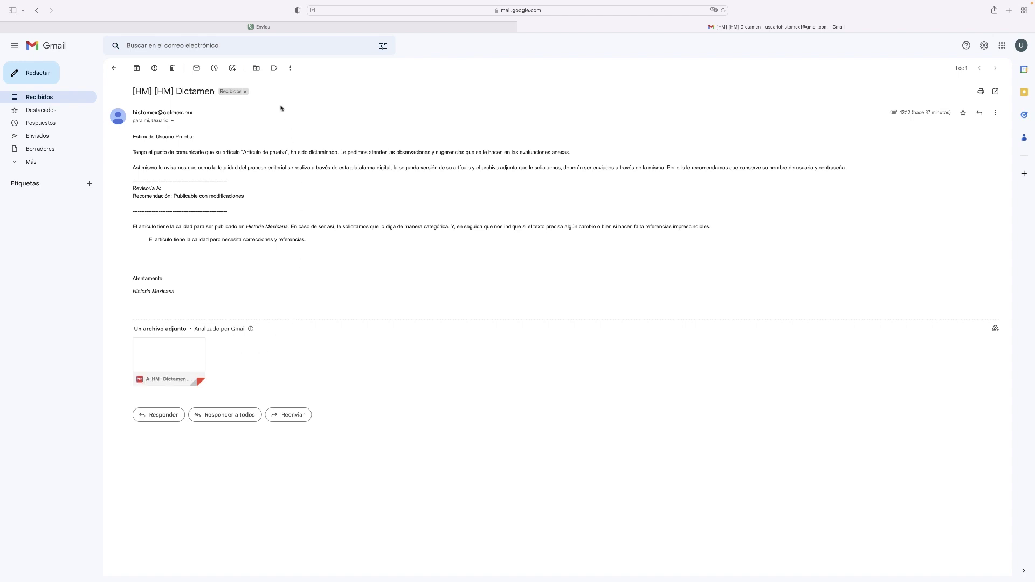
# Step: Open the Artículo de prueba submission in OJS, read the Dictamen notification and close it
pyautogui.click(267, 27)
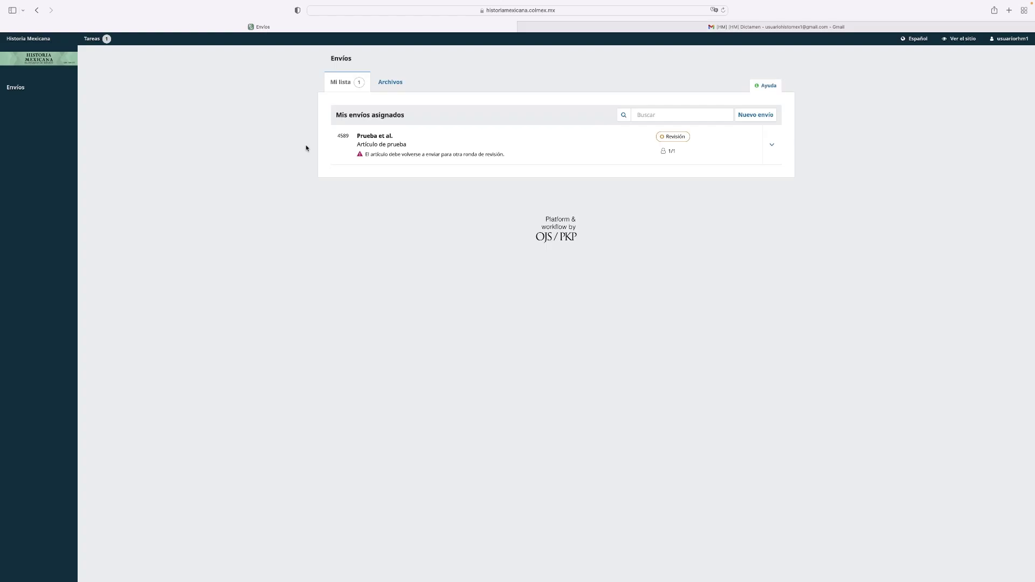
pyautogui.click(404, 150)
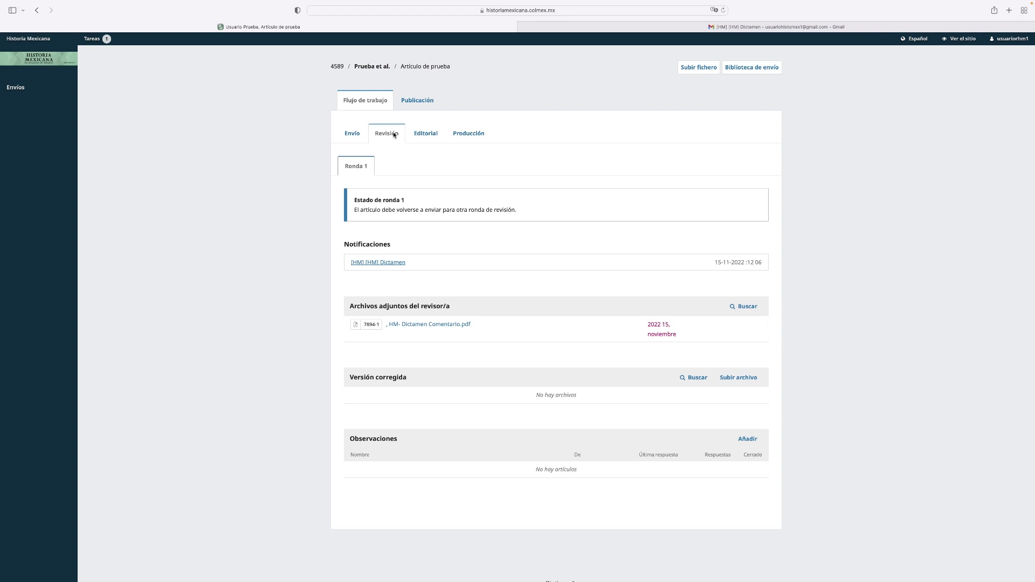
pyautogui.click(398, 262)
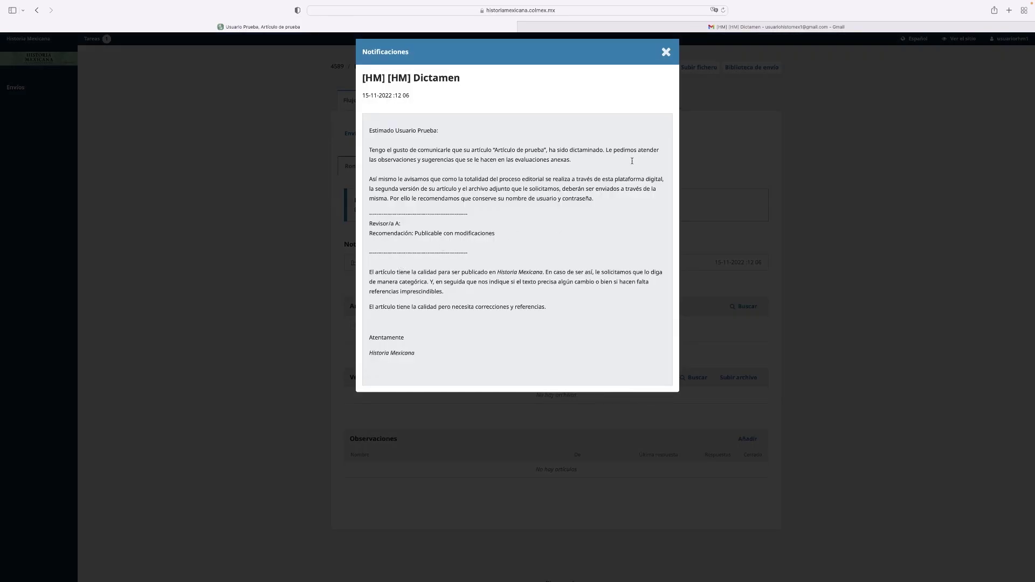
pyautogui.click(666, 53)
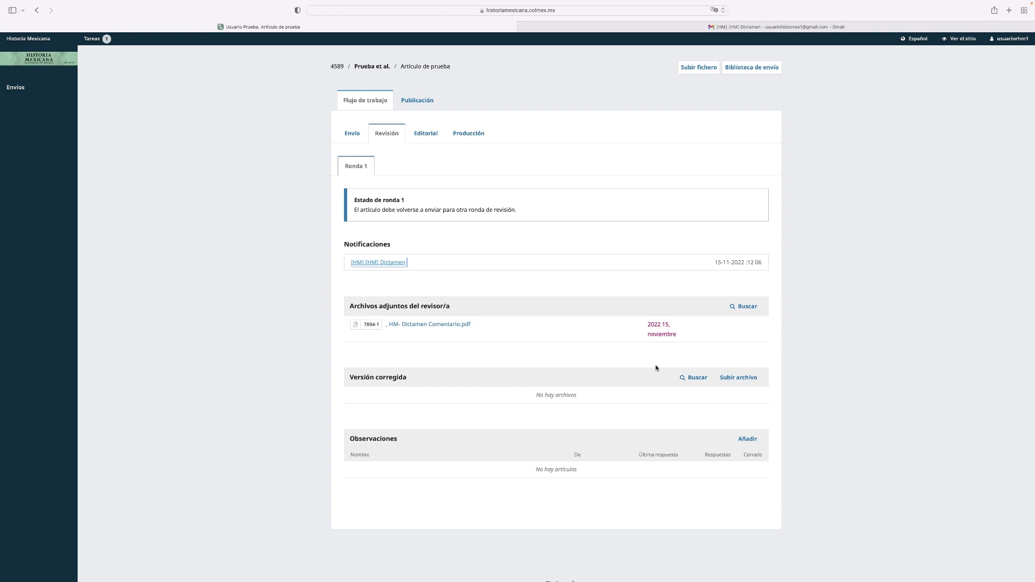
# Step: Upload HM- Artículo Corregido.pdf as an Artículo file under Versión corregida
pyautogui.click(731, 379)
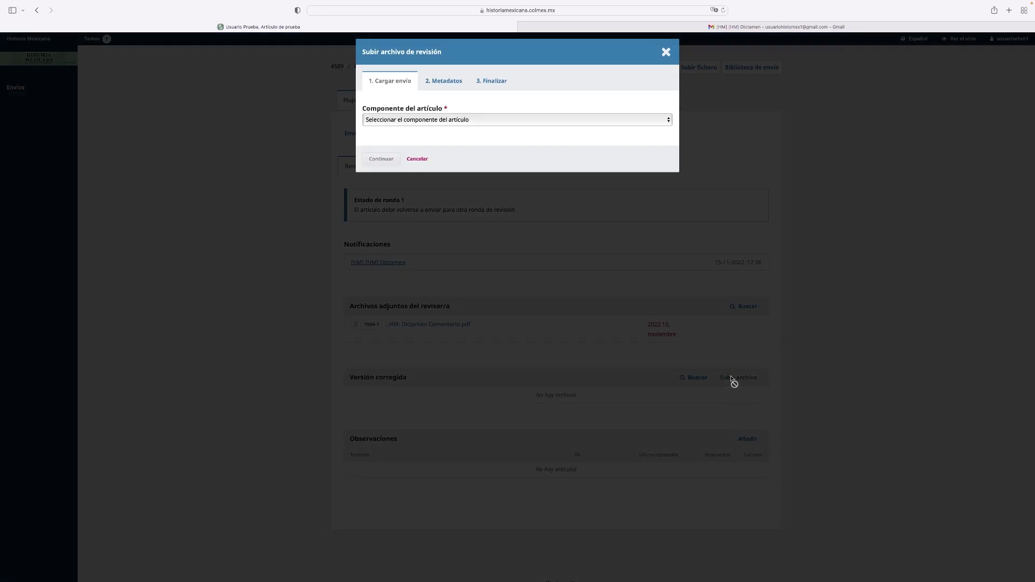
pyautogui.click(636, 121)
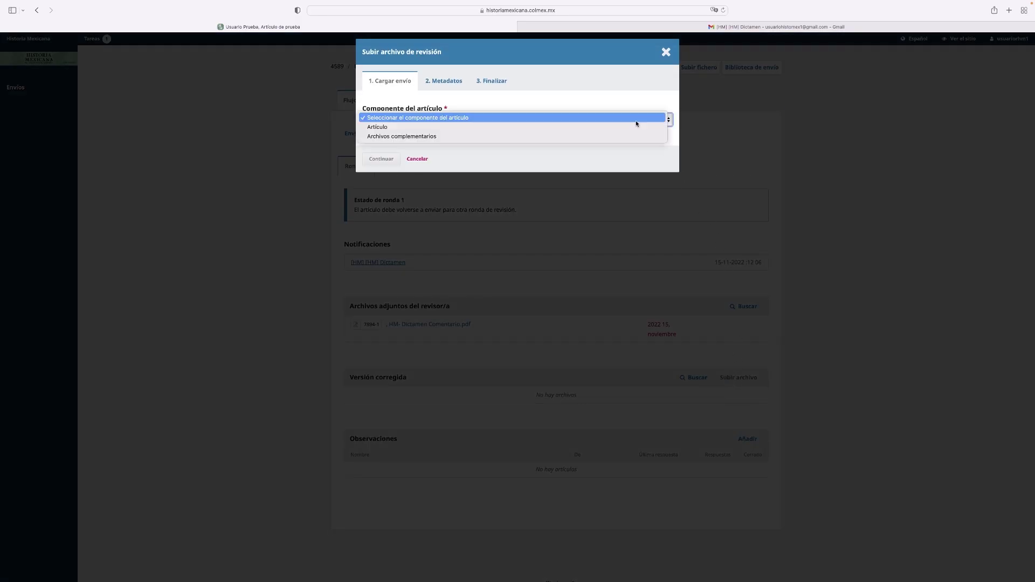
pyautogui.click(636, 127)
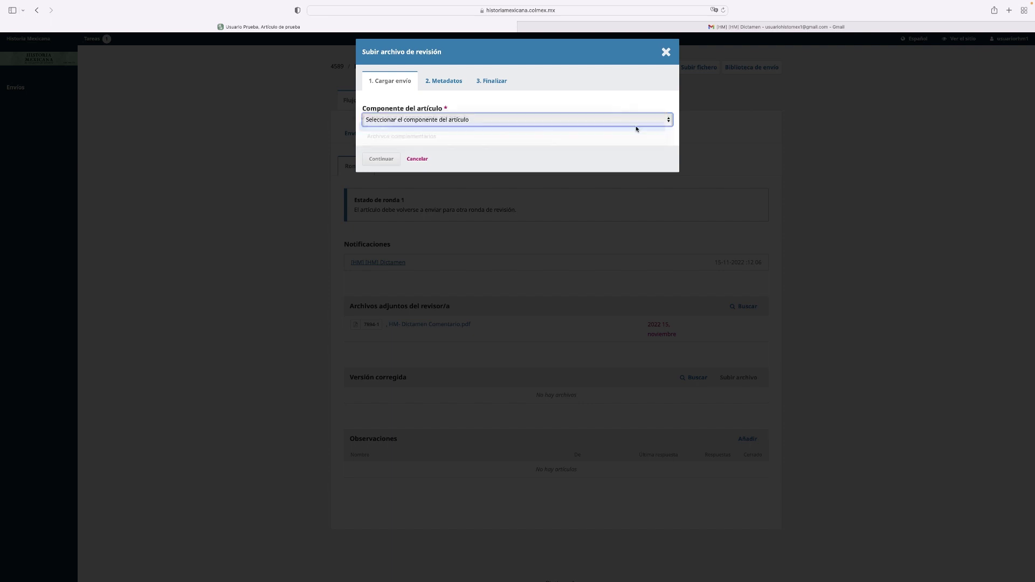
pyautogui.click(646, 153)
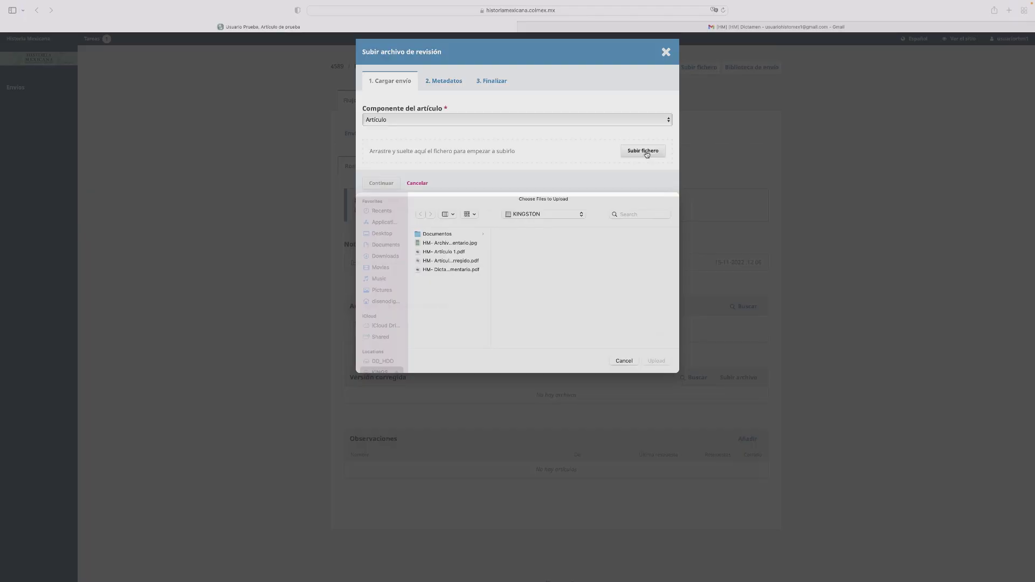
pyautogui.click(465, 269)
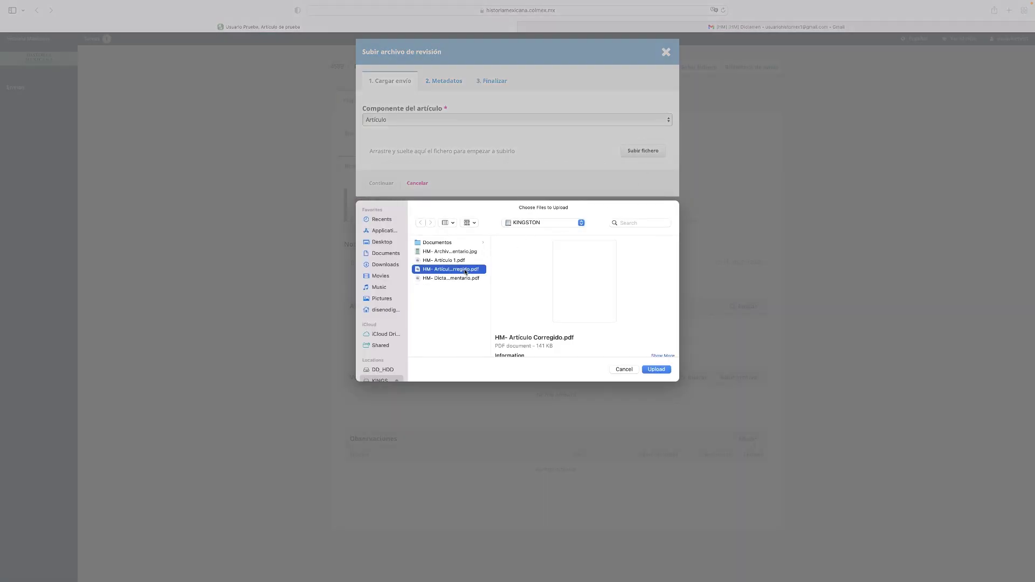
pyautogui.click(655, 369)
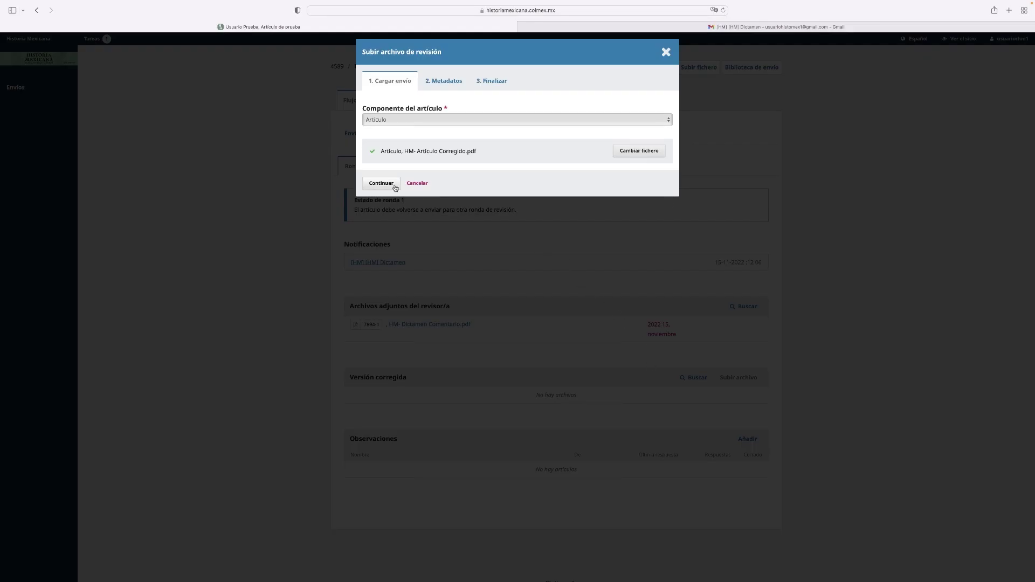
pyautogui.click(388, 185)
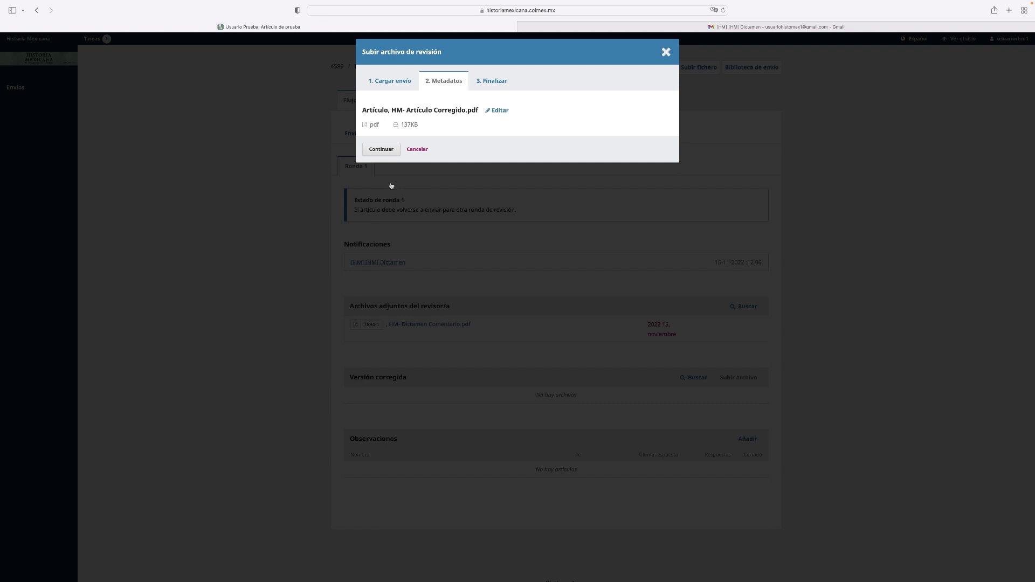
pyautogui.click(383, 154)
pyautogui.click(383, 176)
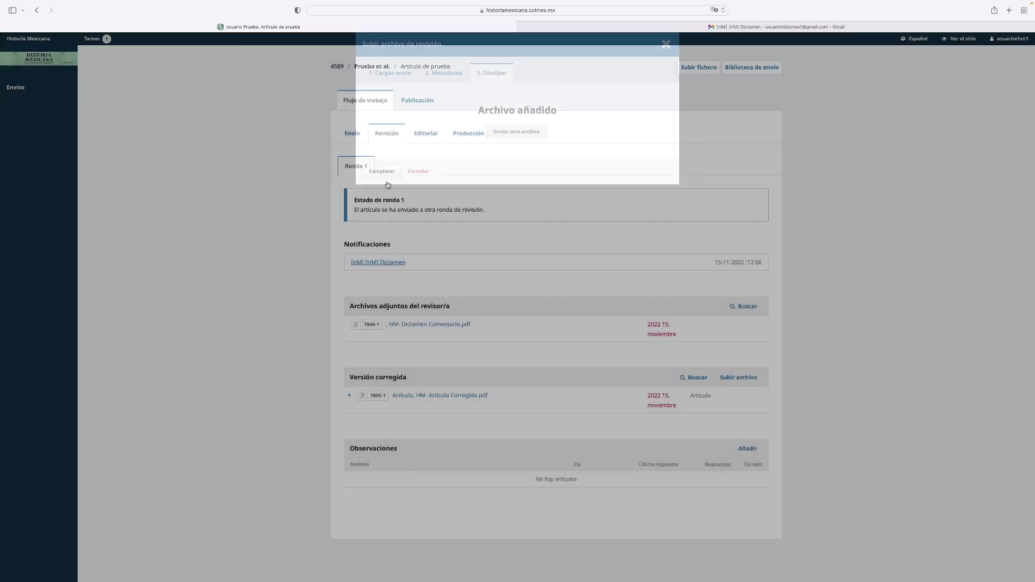